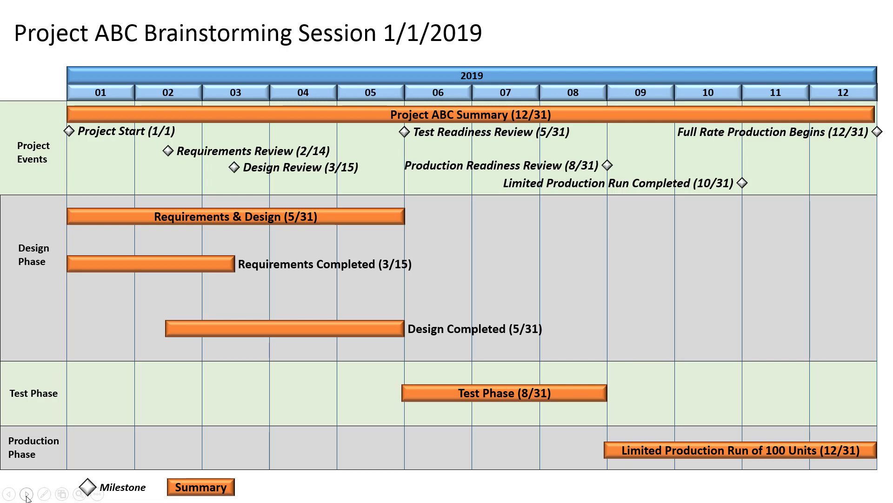
Create a monthly timeline on the slide with its finish set to 12/2019.
click(27, 496)
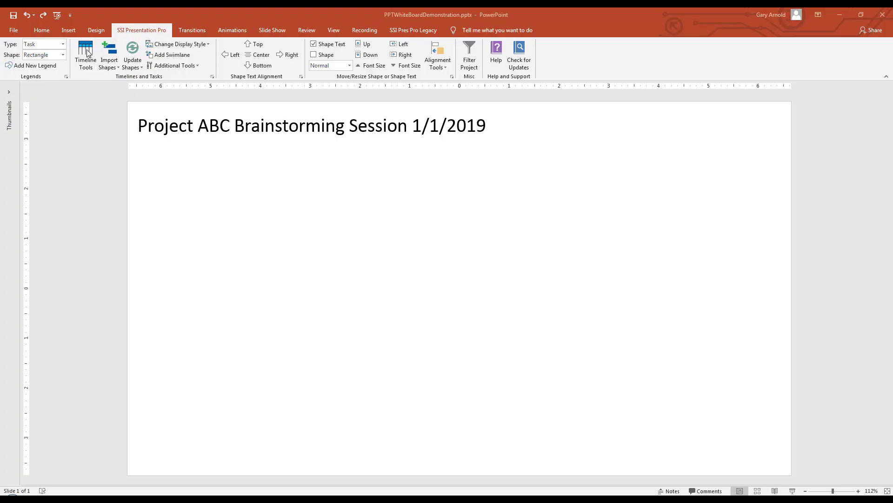
click(87, 50)
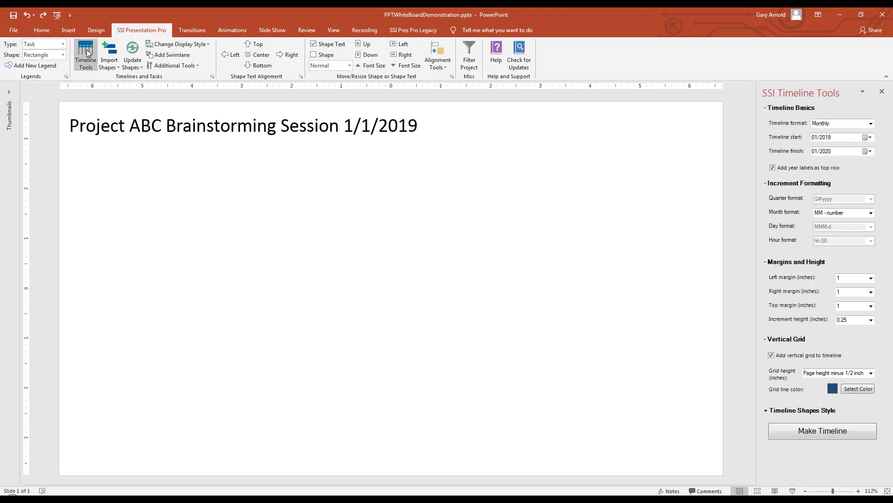
click(866, 152)
click(795, 165)
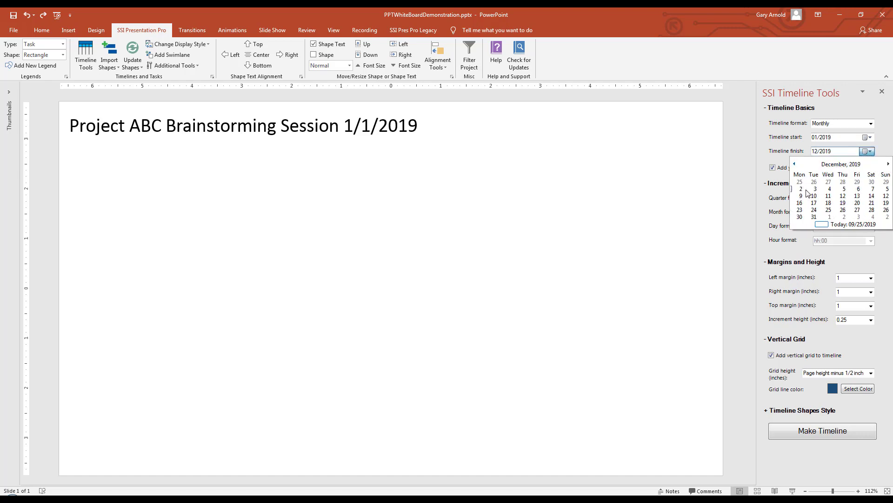
click(871, 210)
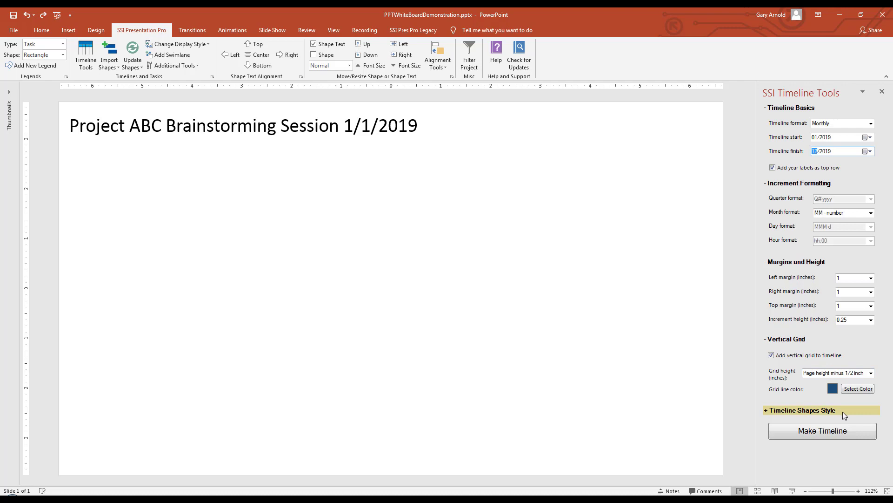
click(858, 434)
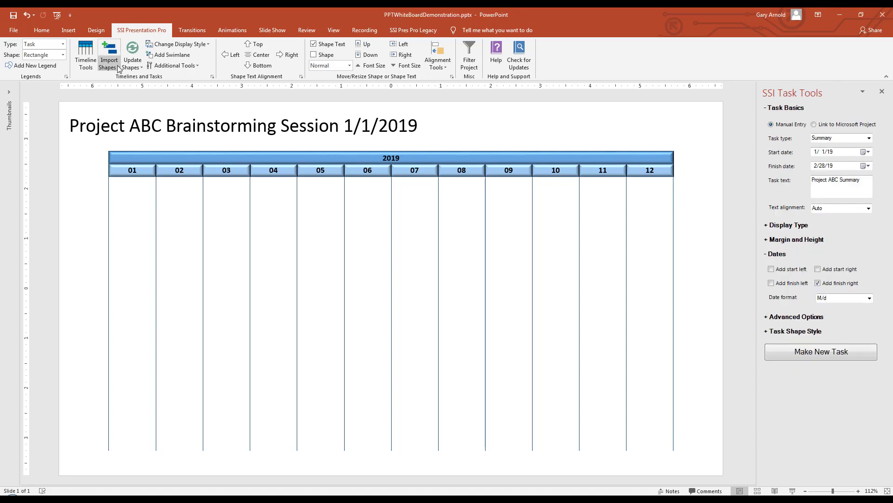
Add the Project ABC Summary task bar to the timeline with a finish date of 12/31/19.
click(118, 68)
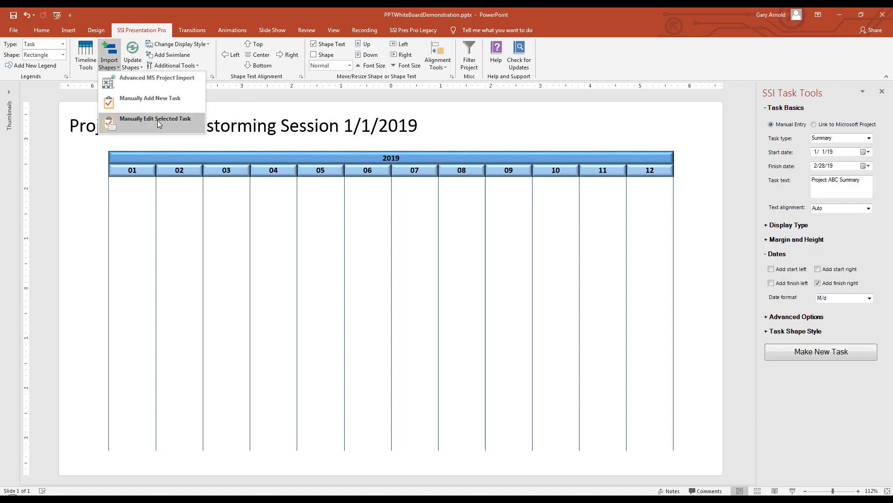
click(187, 107)
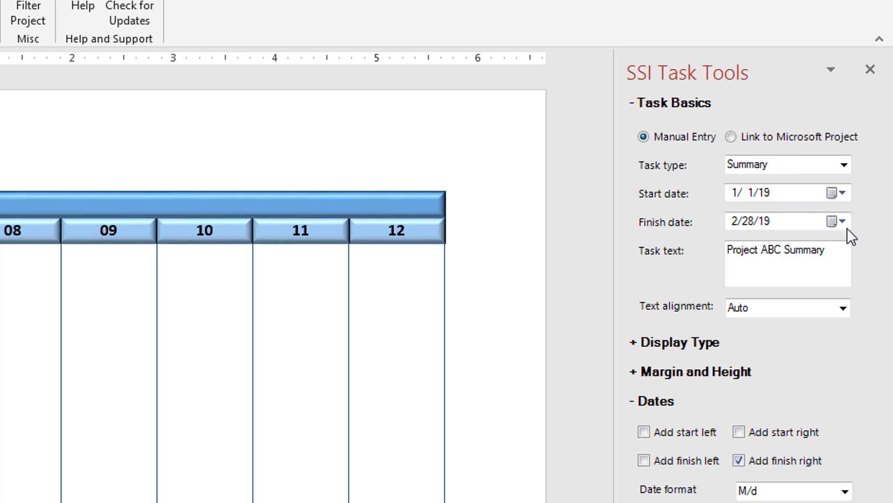
click(832, 222)
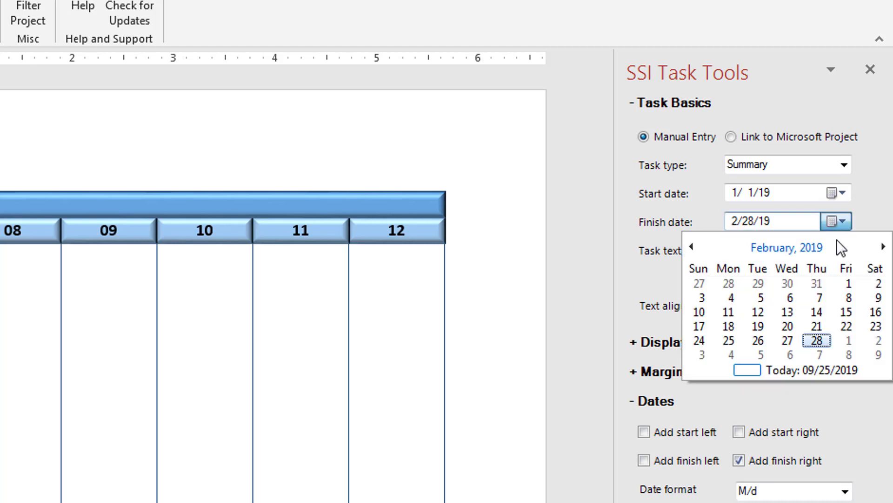
click(797, 248)
click(859, 342)
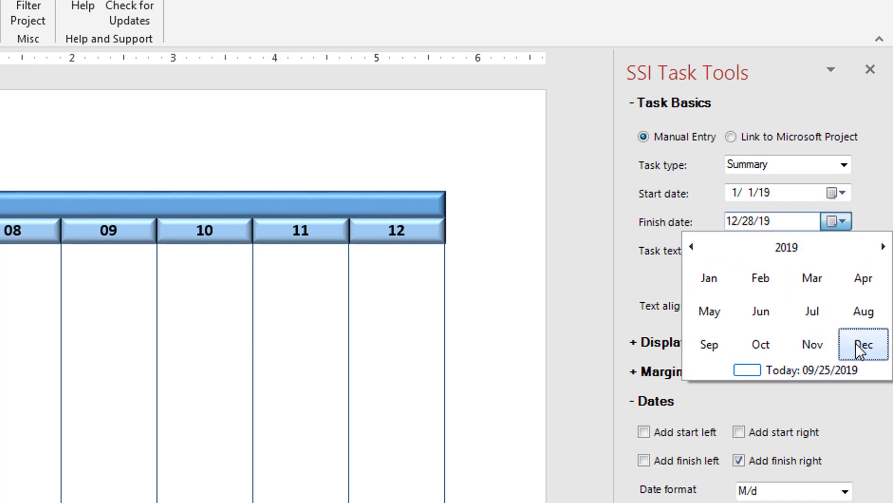
click(758, 355)
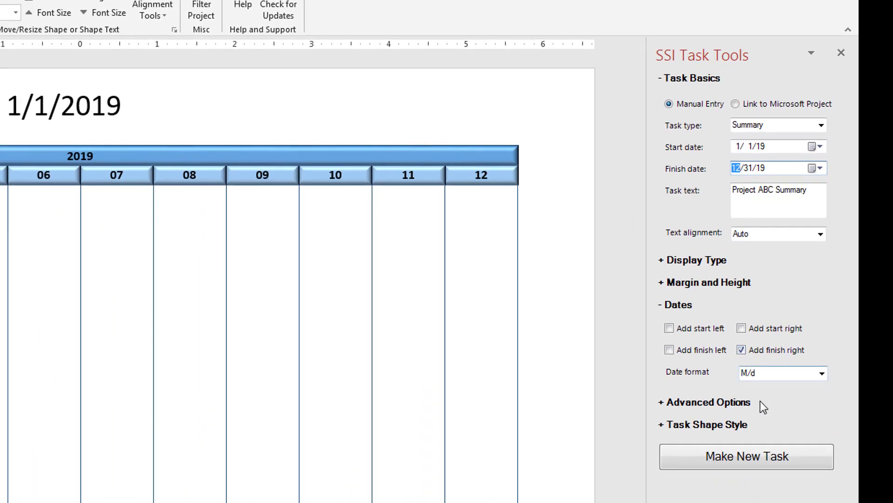
click(800, 457)
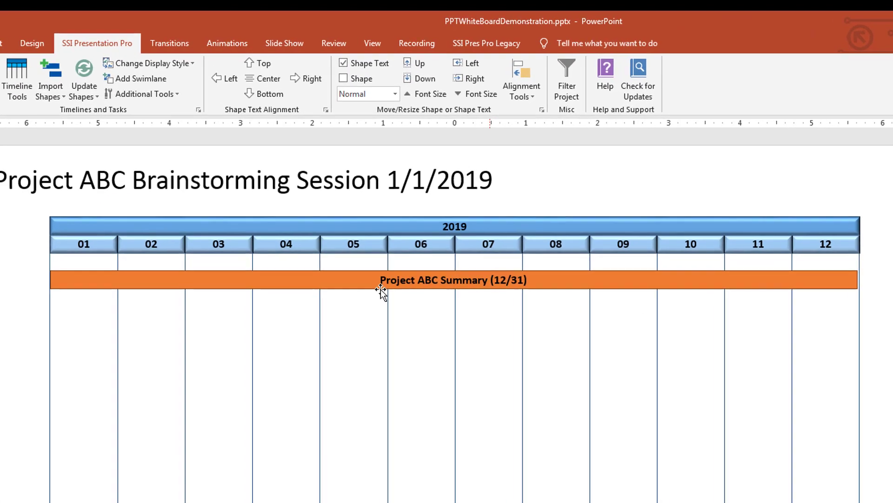
Try the right, left, bottom and top text alignments on the Project ABC Summary bar, ending with its text centered.
click(331, 231)
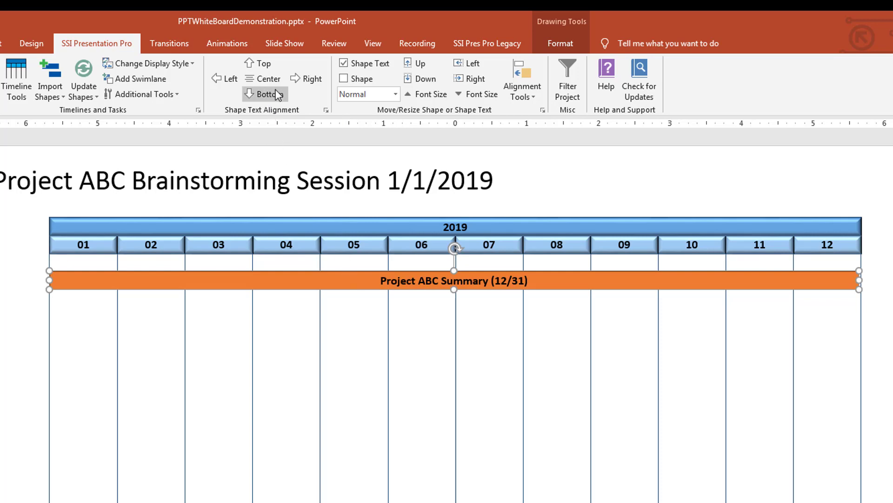
click(308, 79)
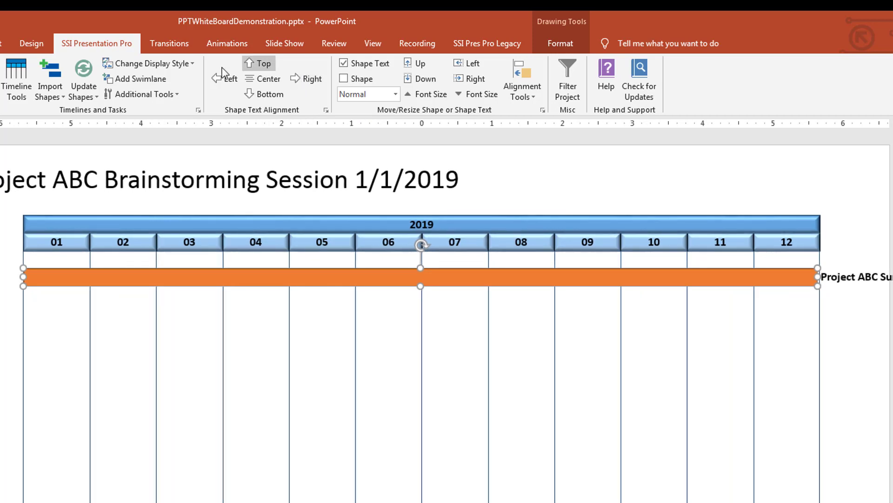
click(226, 79)
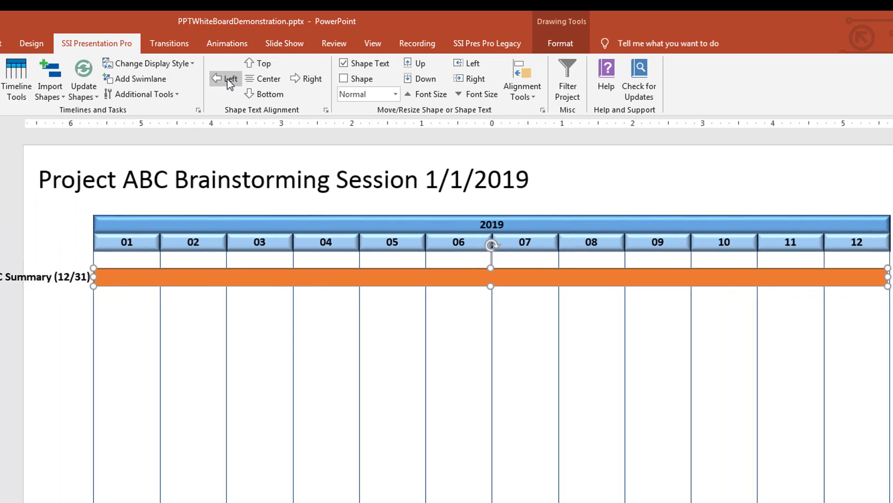
click(272, 95)
click(265, 64)
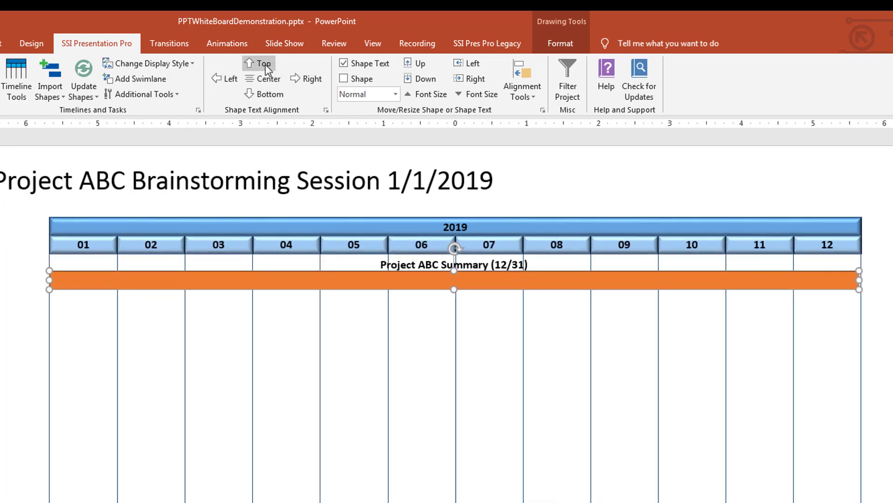
click(263, 80)
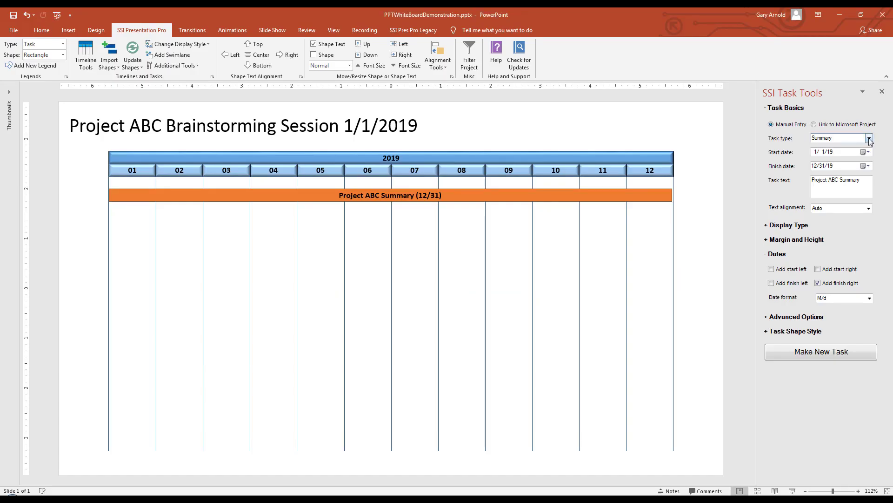
Add a milestone named Project Start dated 1/1/19 to the timeline.
click(869, 138)
click(838, 158)
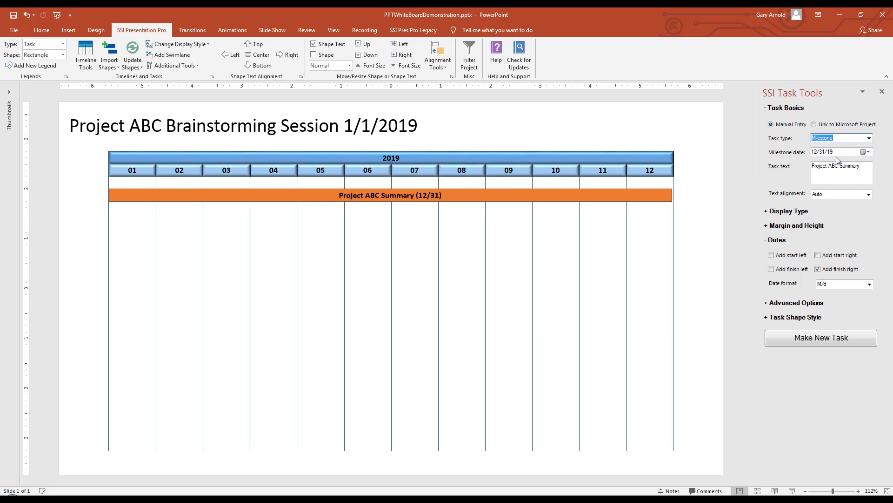
drag(863, 167, 810, 169)
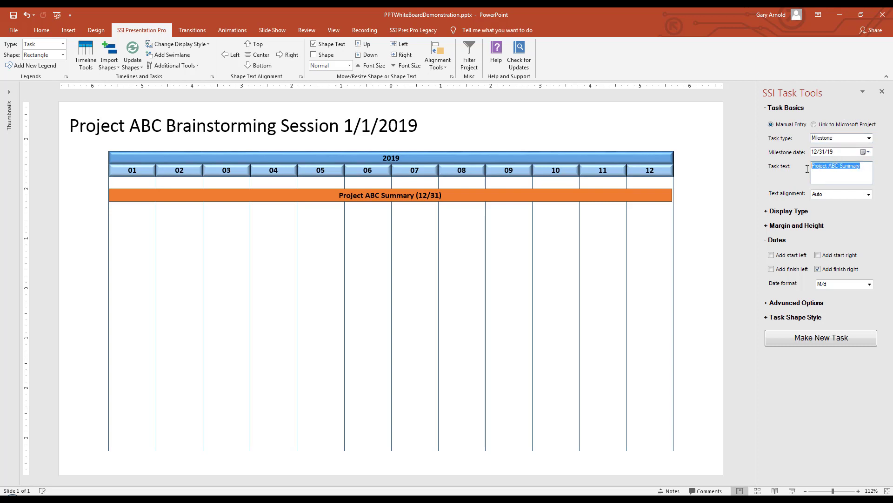
text(Project Start)
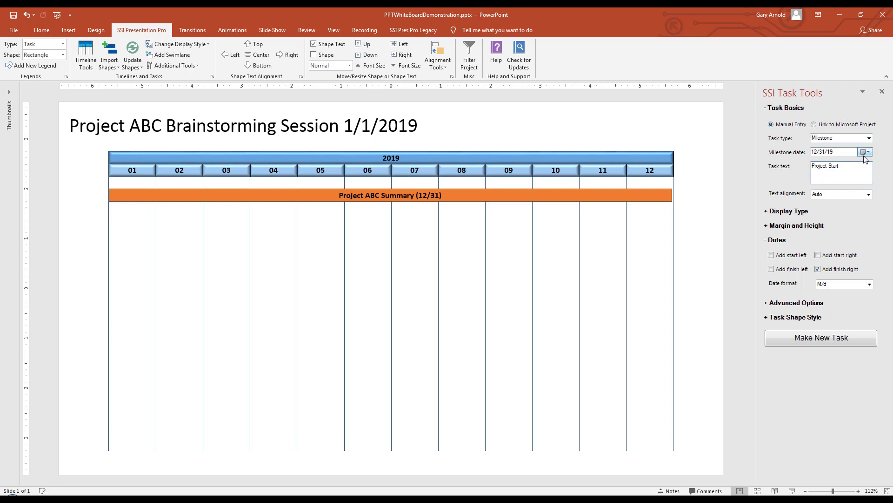
click(867, 152)
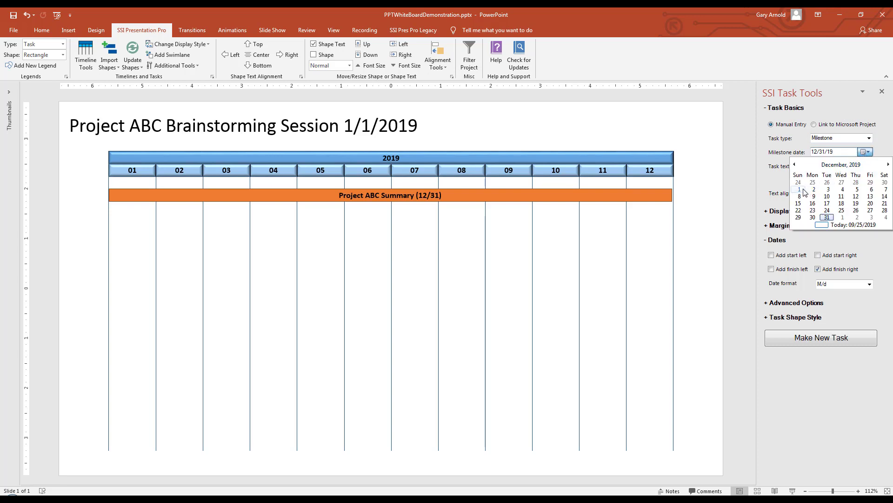
click(821, 166)
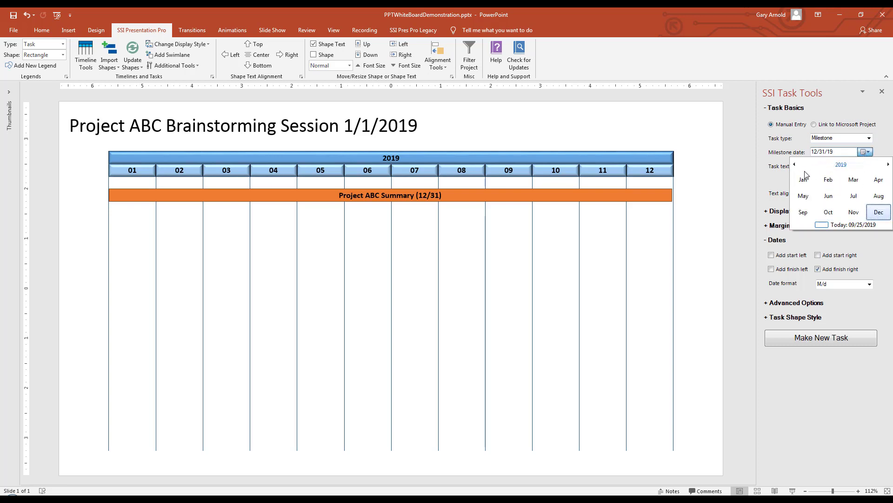
click(802, 179)
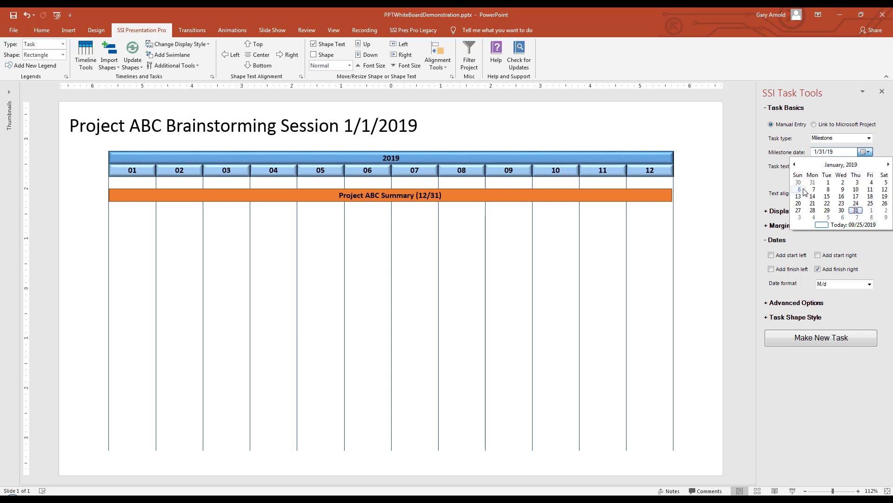
click(829, 183)
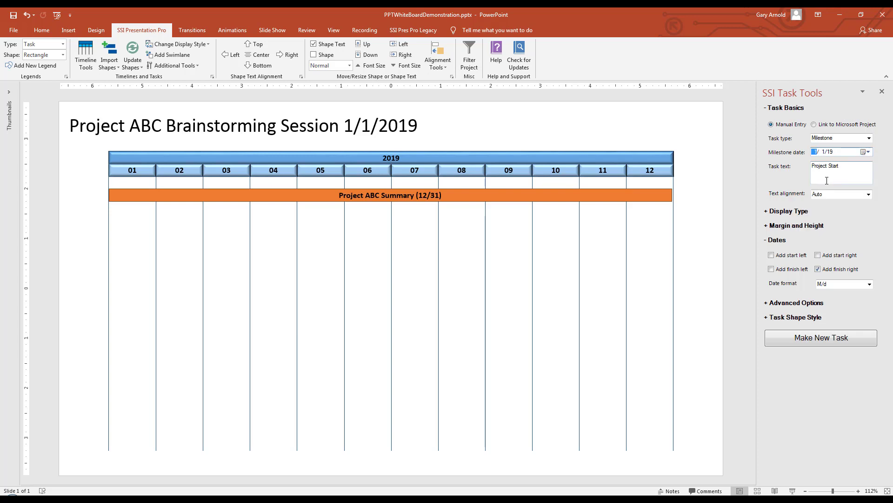
click(852, 338)
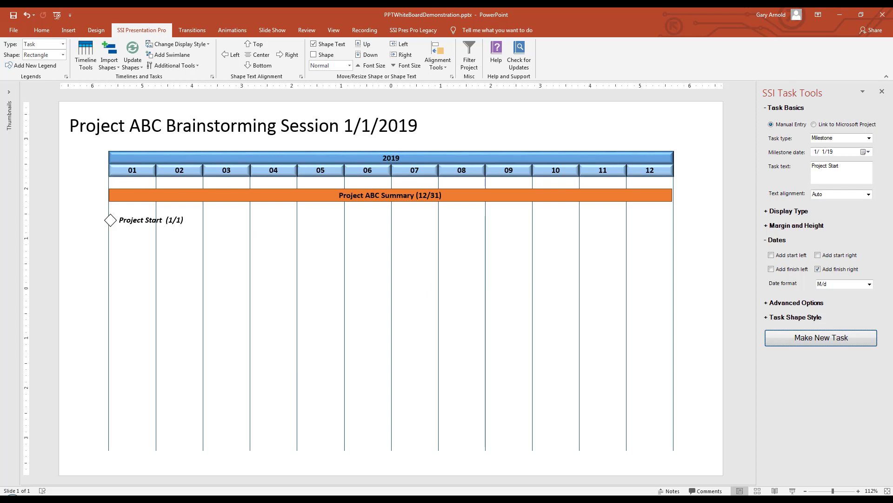
Add a milestone named Requirements Review dated 2/14/19 to the timeline.
click(111, 219)
drag(851, 167, 815, 167)
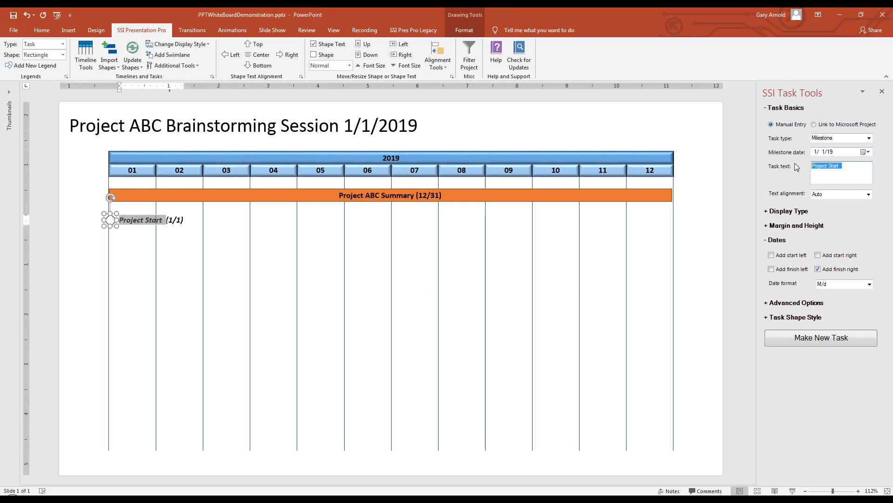
text(Requirements Review)
click(866, 152)
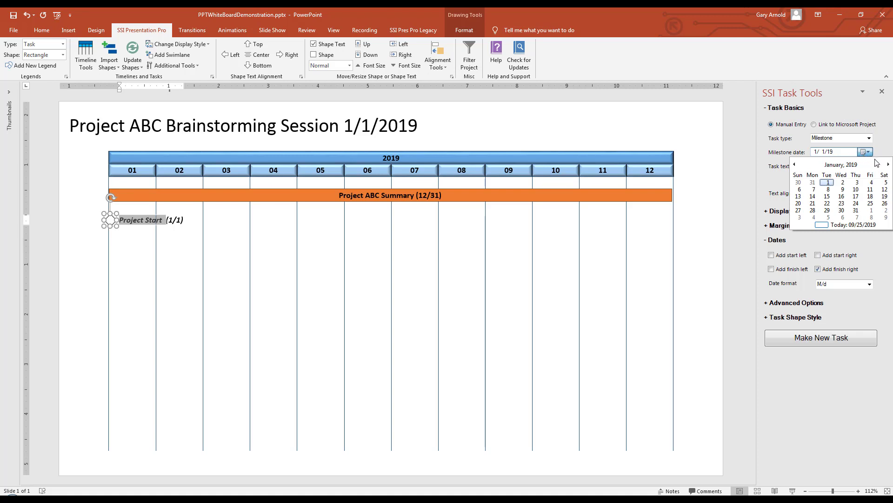
click(889, 164)
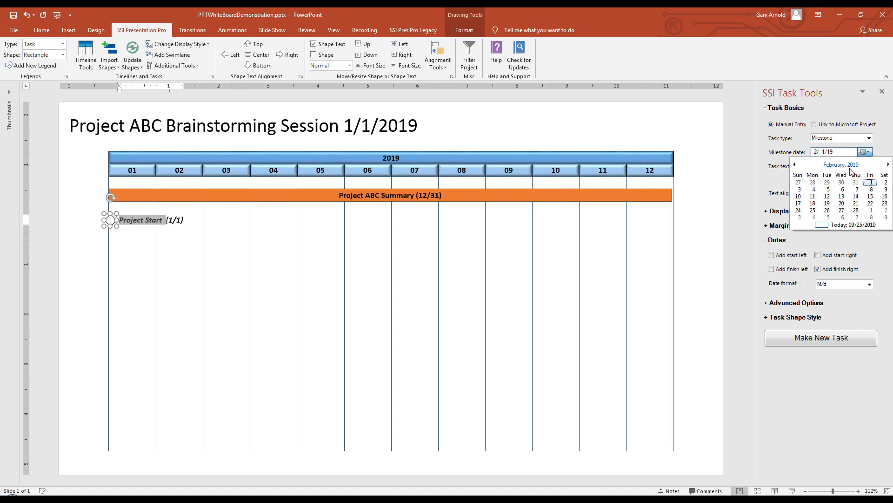
click(856, 196)
click(857, 341)
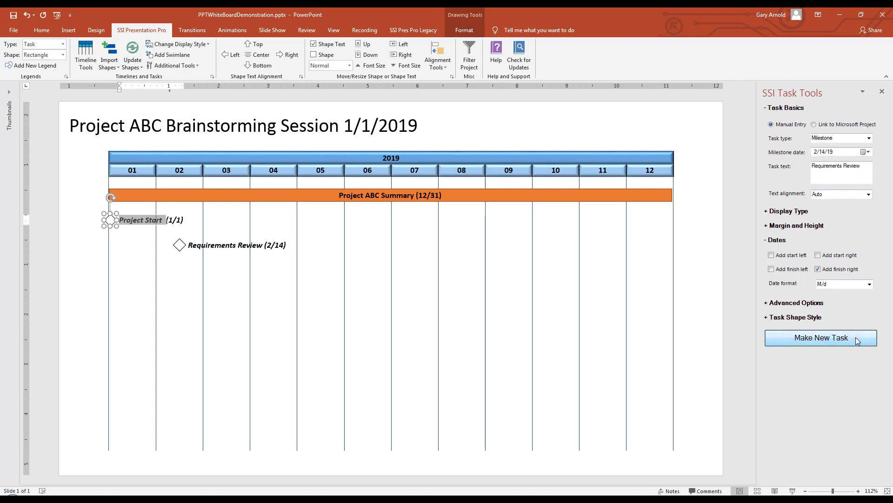
Add a milestone named Design Review dated 3/15/19 to the timeline.
double_click(827, 166)
text(Design)
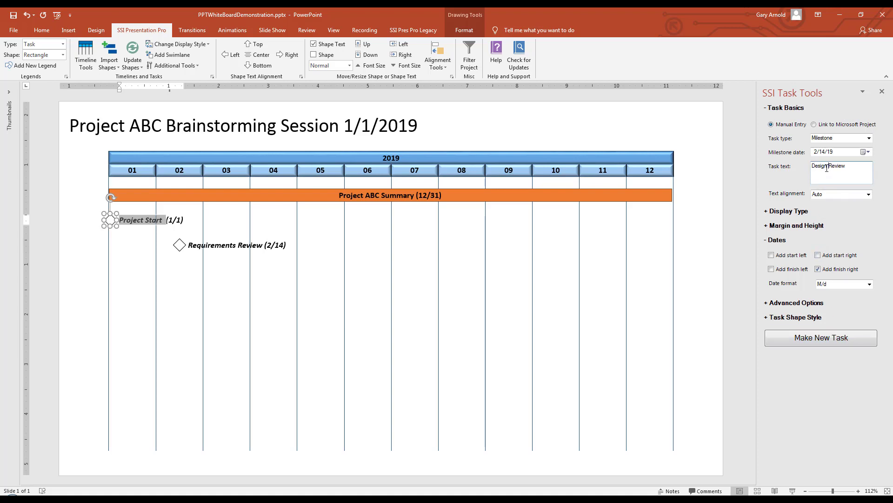
click(866, 152)
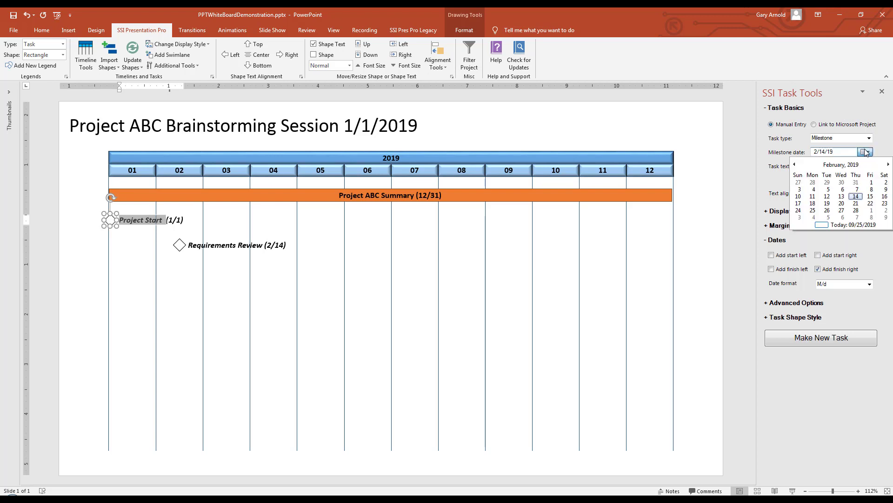
click(888, 164)
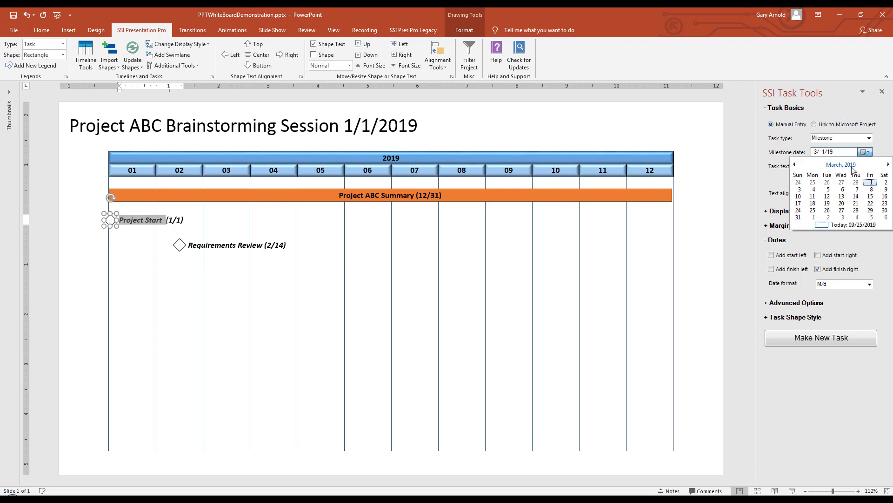
click(867, 196)
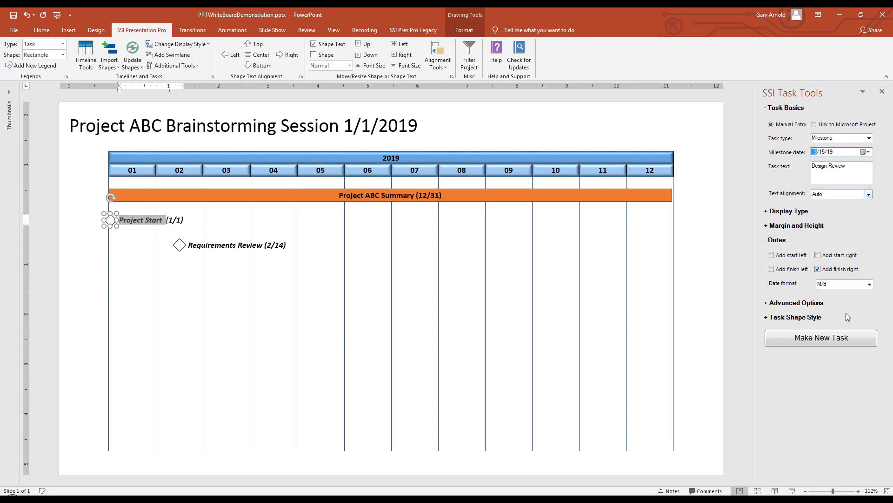
click(860, 346)
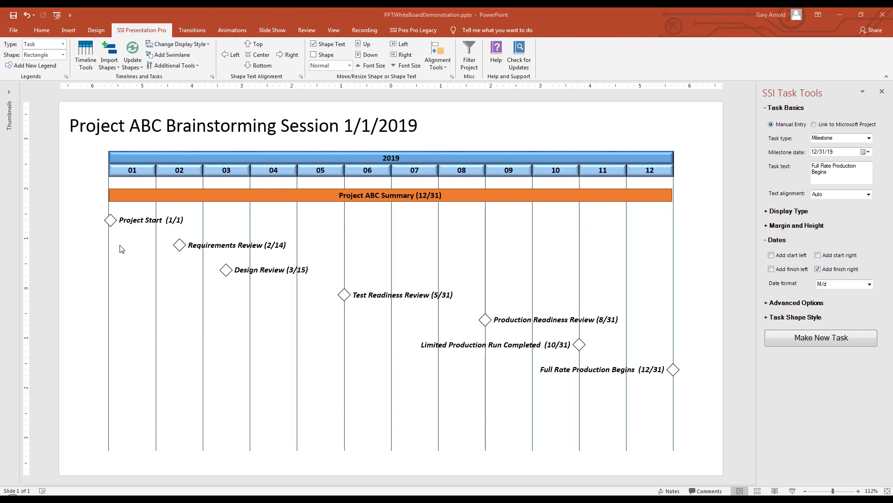
Move the Project Start milestone straight up to just below the Project ABC Summary bar.
click(110, 220)
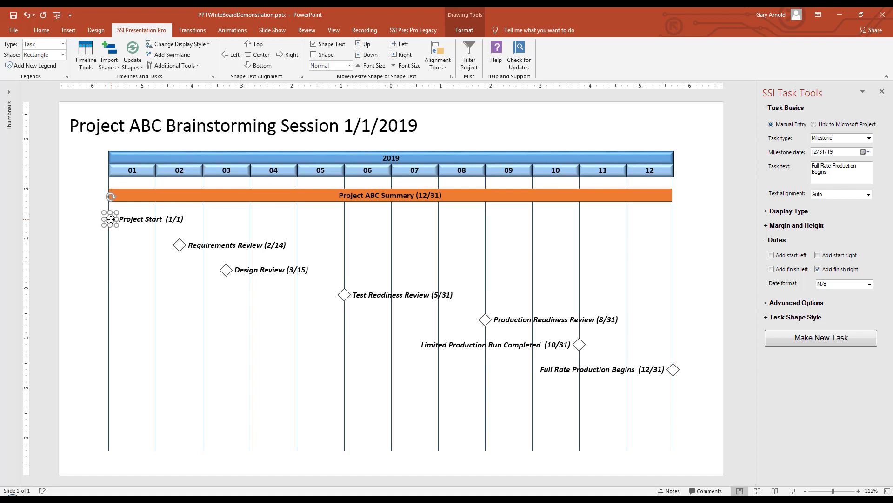
key(Up)
key(Up)
key(Up)
key(ctrl+Up)
key(ctrl+Up)
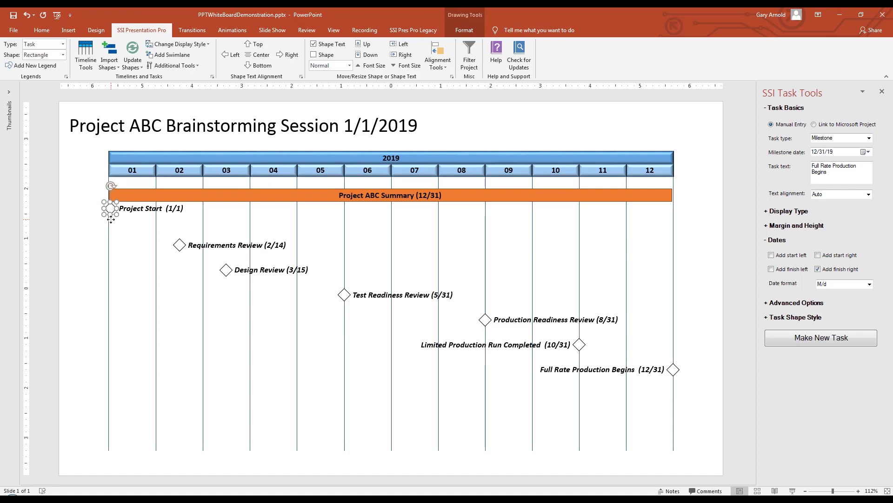
Move the Requirements Review milestone straight up to sit just below the Project Start milestone's row.
click(180, 245)
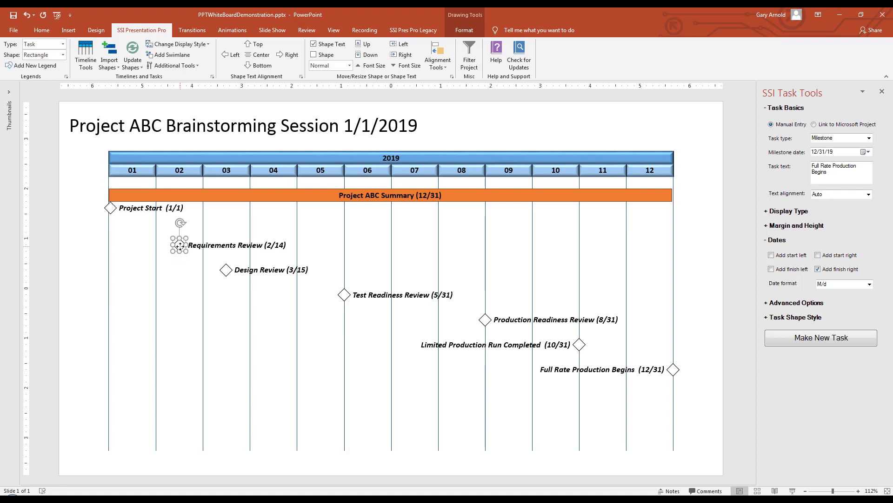
key(Up)
key(Up)
key(Up)
key(Up)
key(Up)
key(ctrl+Up)
key(ctrl+Up)
key(ctrl+Up)
key(ctrl+Up)
key(ctrl+Up)
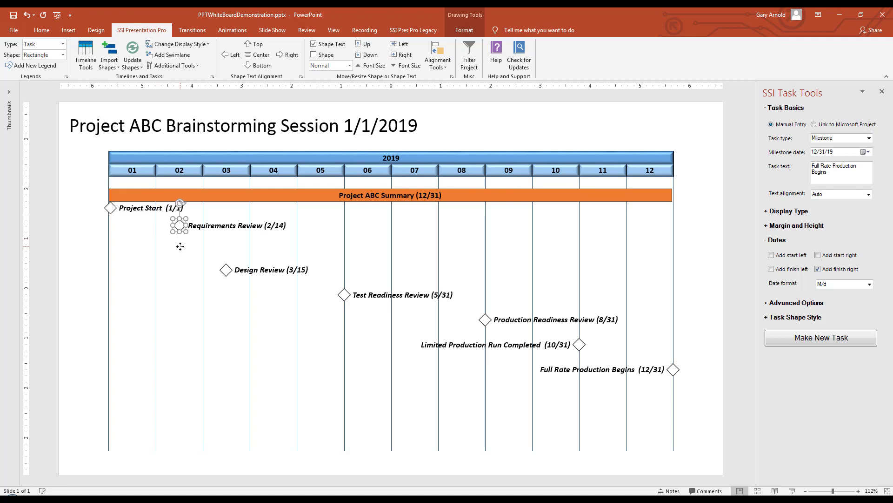
key(ctrl+Up)
key(ctrl+Up)
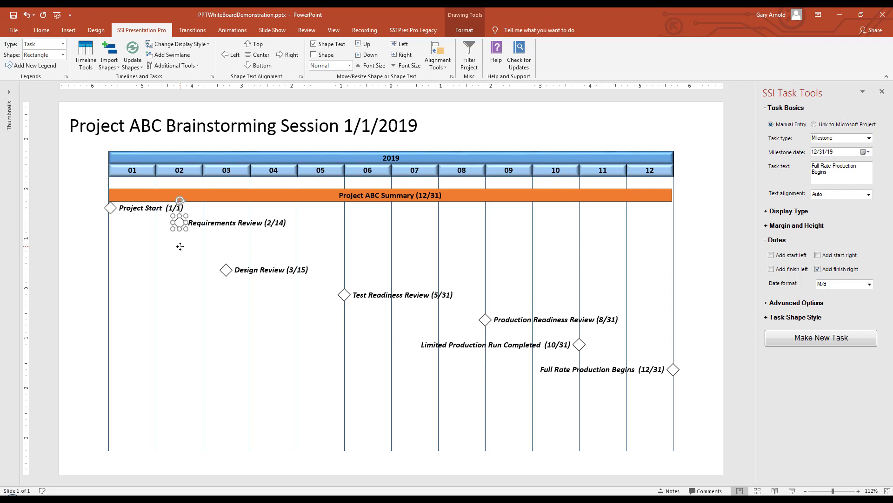
Move the Design Review milestone straight up until it is about level with the Project Start milestone.
click(231, 271)
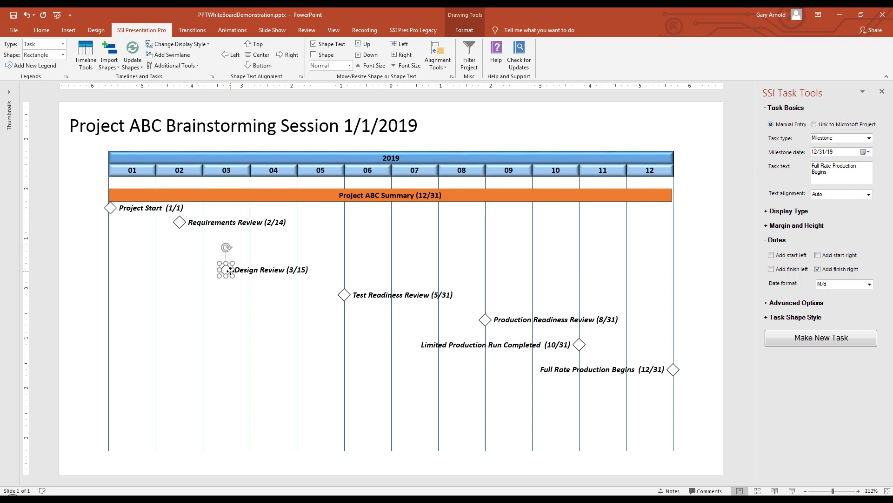
key(Up)
key(Up)
key(Up)
key(Up)
key(Up)
key(Up)
key(Up)
key(Up)
key(Up)
key(Up)
key(Up)
key(Up)
key(Up)
key(Up)
key(Up)
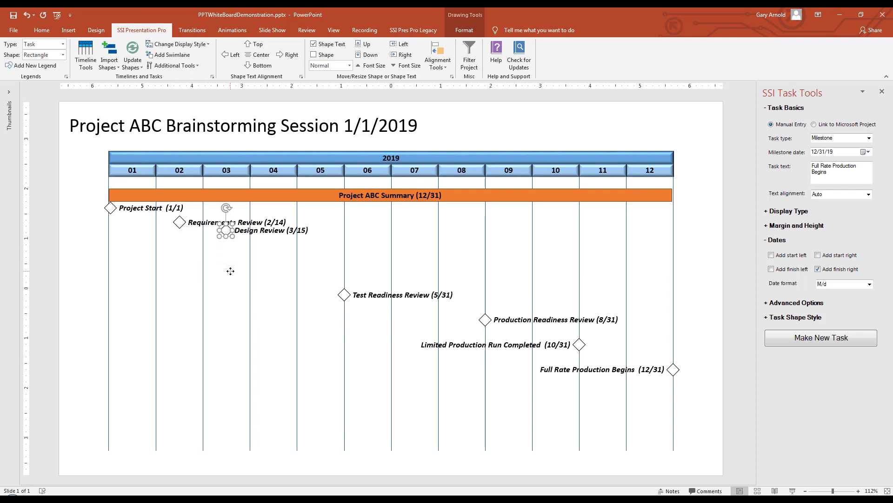
key(Up)
key(Up)
key(Up)
key(Up)
key(Up)
key(Up)
key(Up)
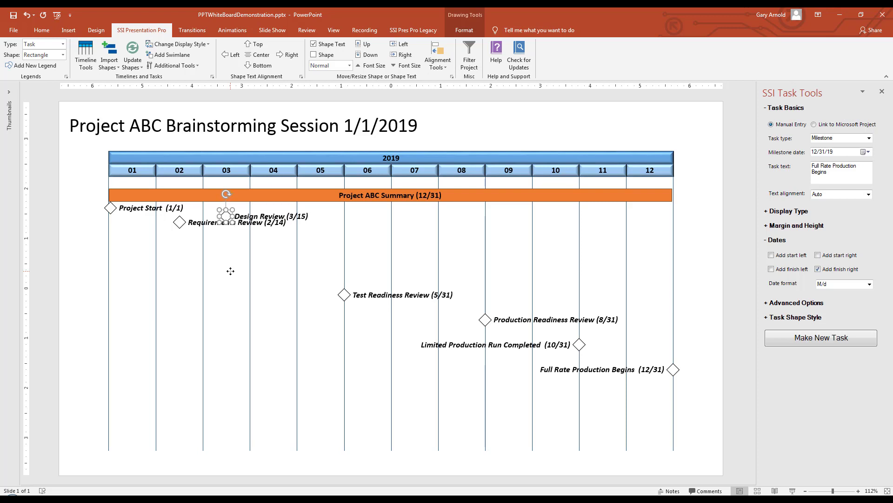
key(Up)
key(Up)
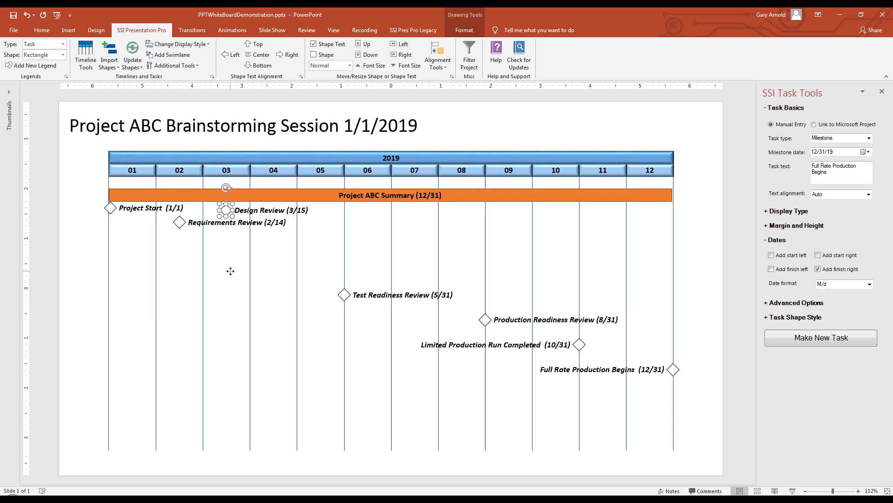
click(266, 272)
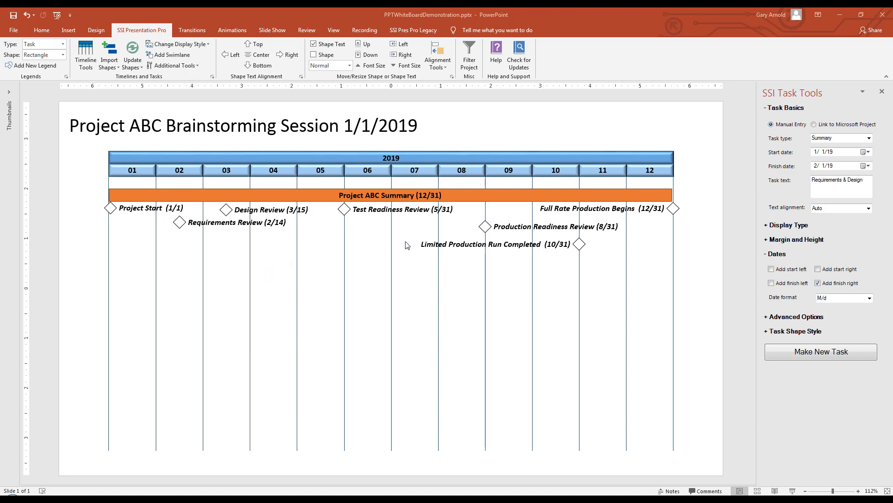
Add two summary bars starting 1/1/19: Requirements & Design finishing 5/31/19 and Requirements Completed finishing 3/15/19.
click(869, 166)
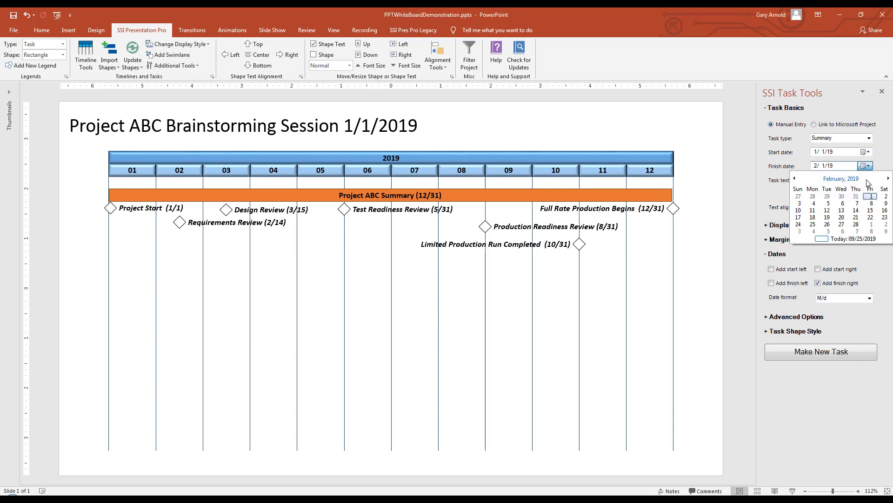
click(845, 181)
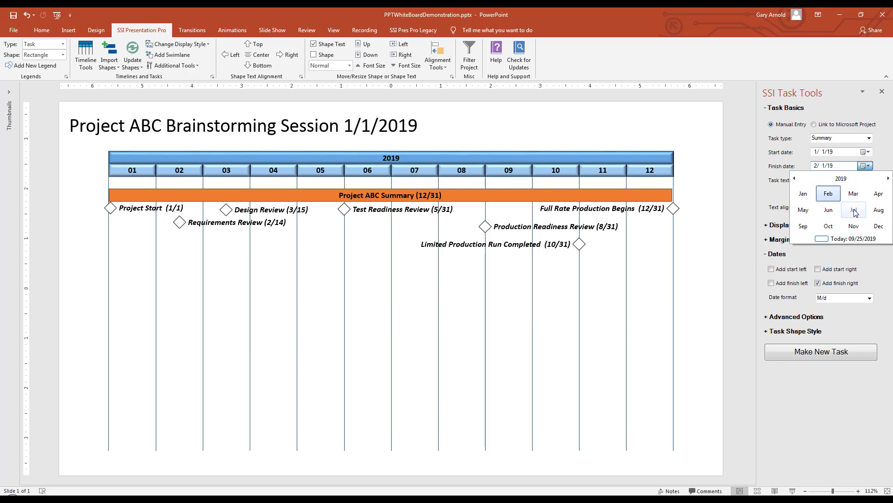
click(803, 209)
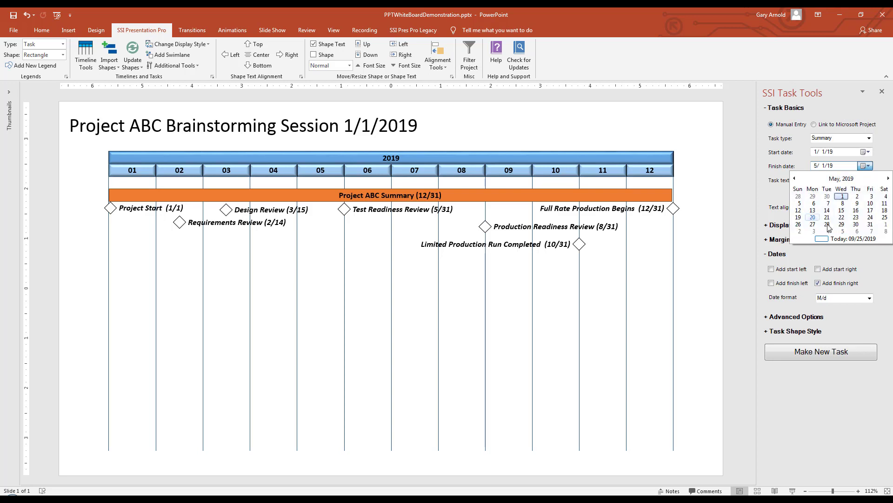
click(870, 225)
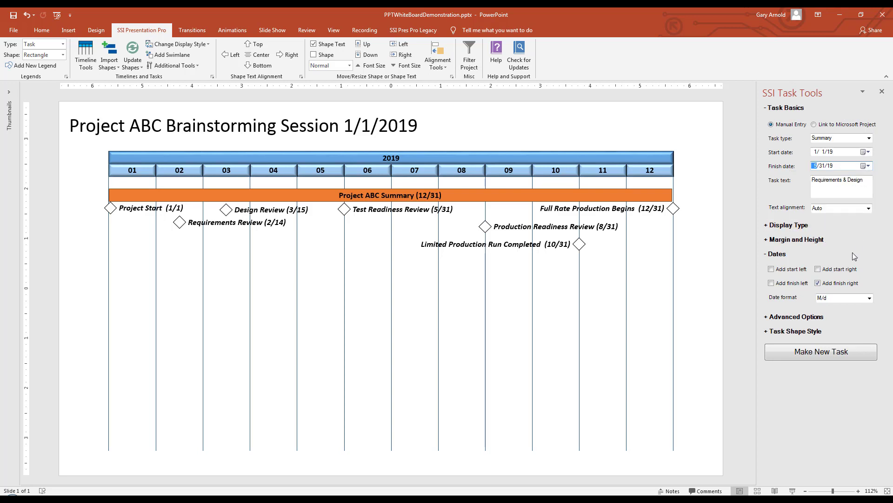
click(869, 355)
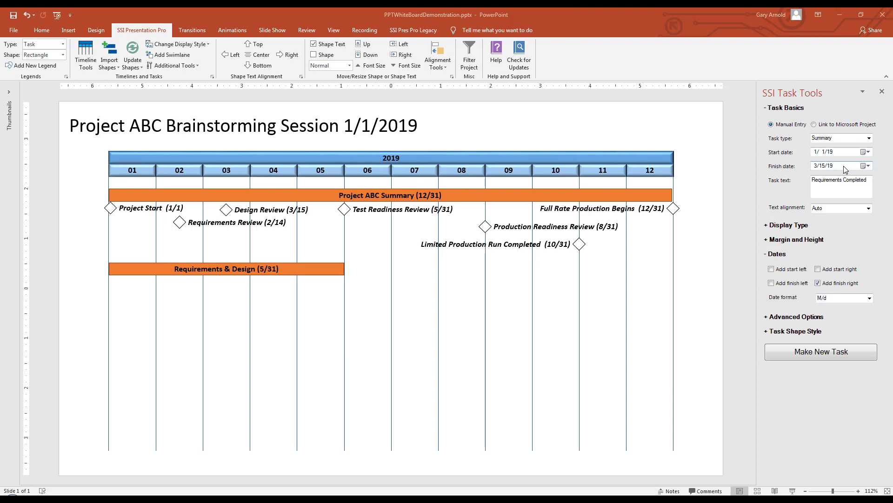
click(863, 357)
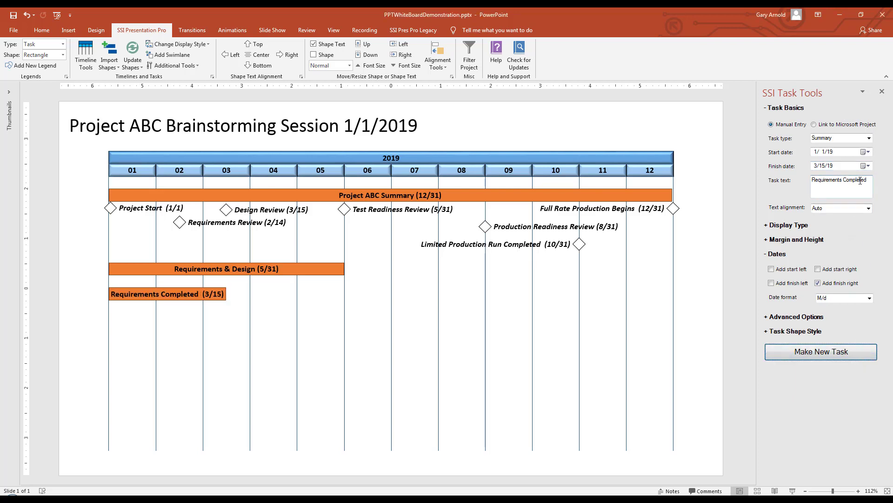
Add a summary bar named Design Completed that starts 2/15/19 and finishes 5/31/19.
drag(867, 179, 795, 179)
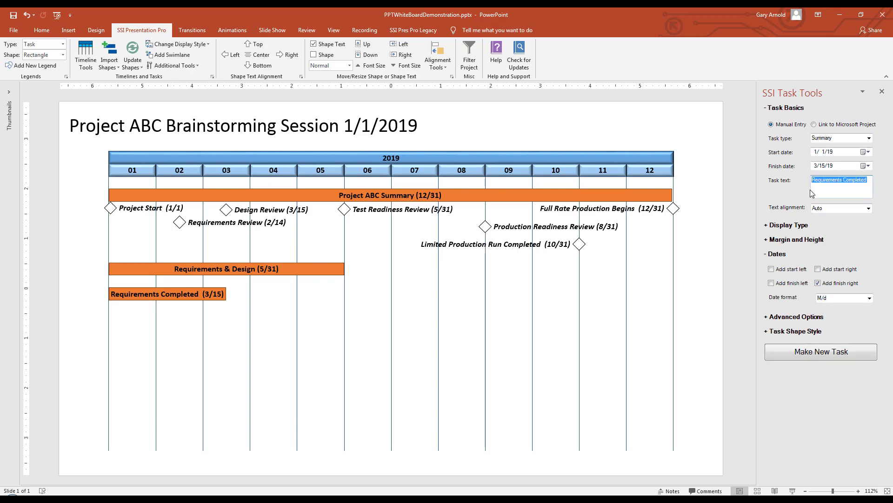
text(Design Completed)
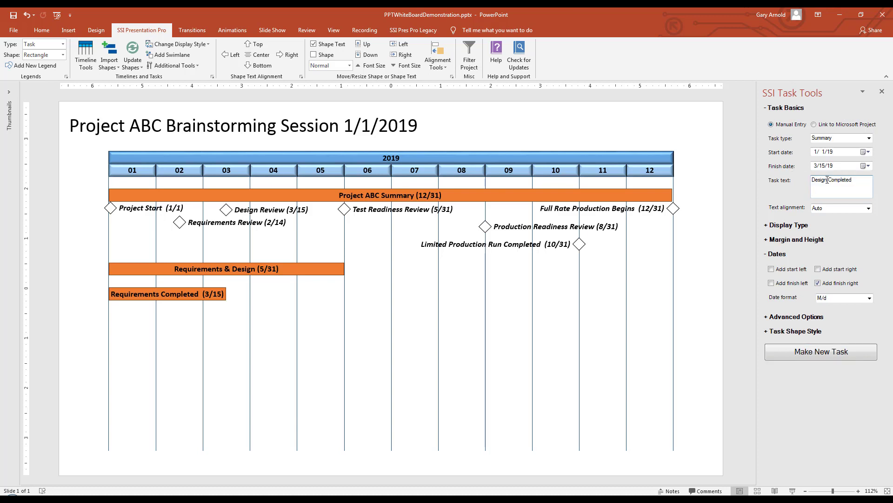
click(866, 152)
click(886, 165)
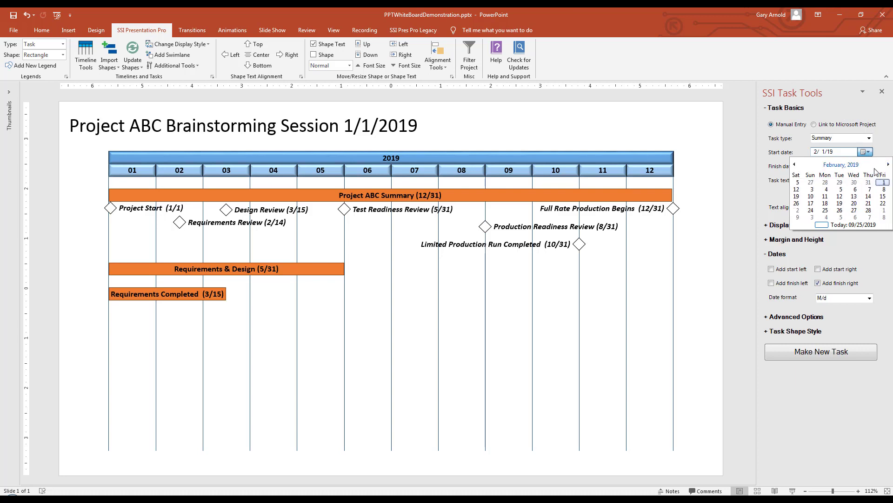
click(870, 196)
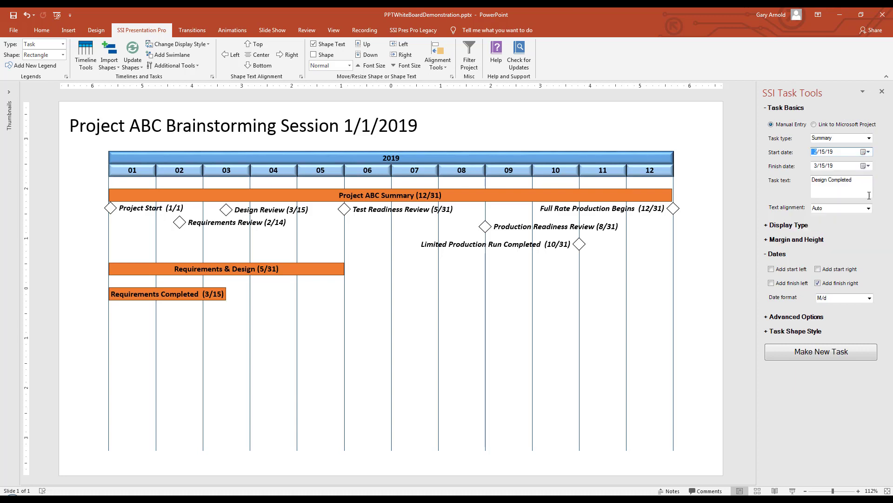
click(868, 166)
click(888, 179)
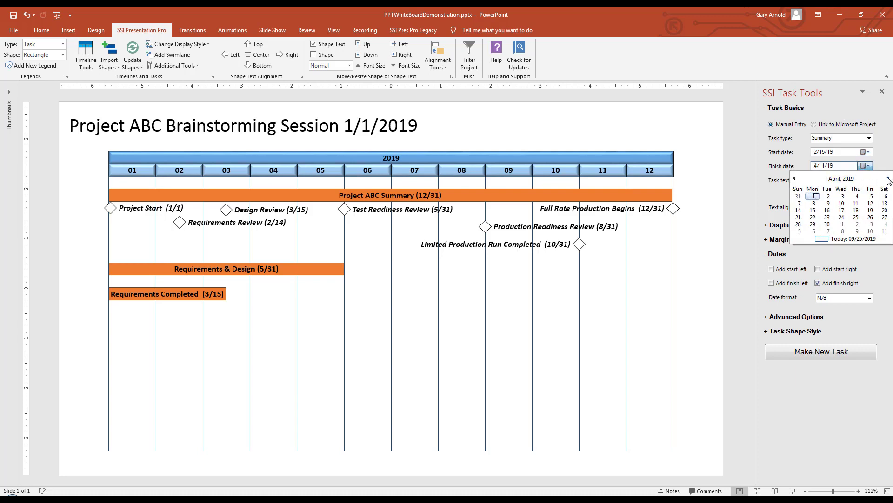
click(889, 179)
click(870, 225)
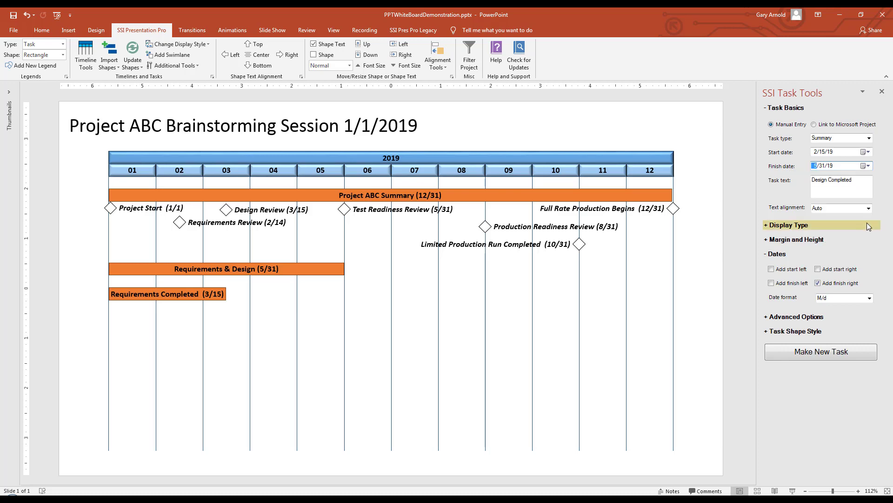
click(870, 354)
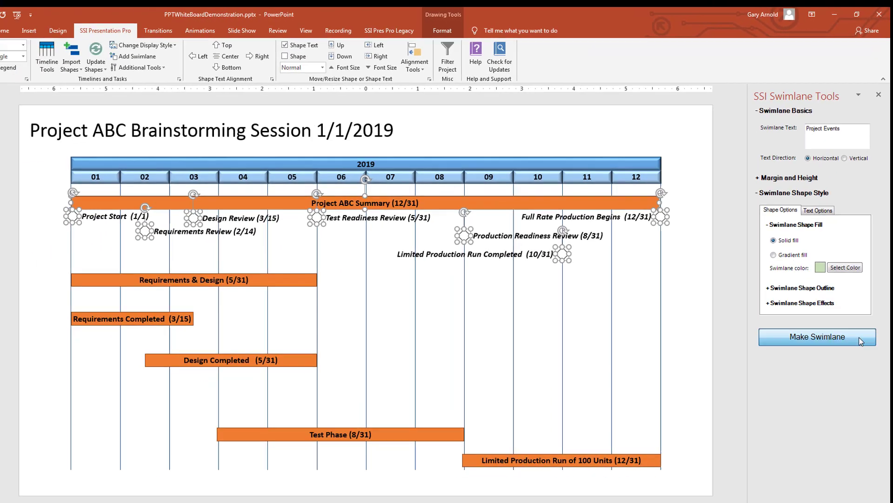
Create the Project Events swimlane for the selected summary bar and milestones, and update the slide's task shapes to match the legend styles.
click(815, 494)
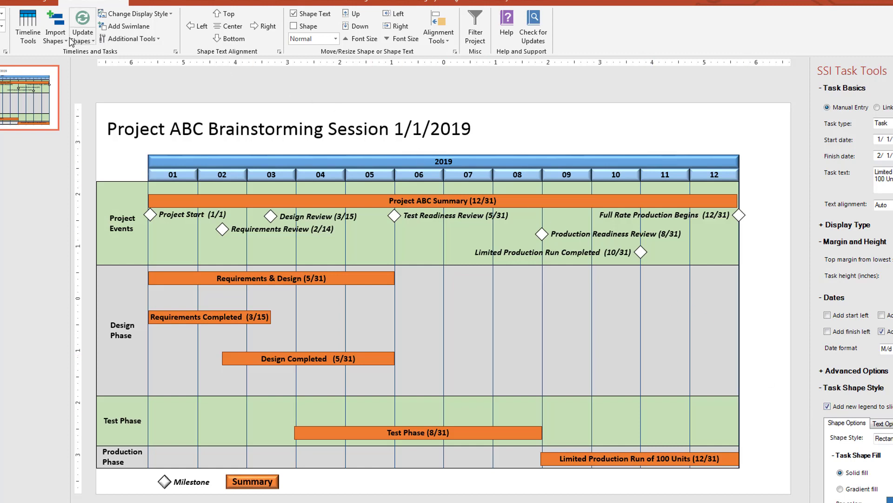
click(94, 42)
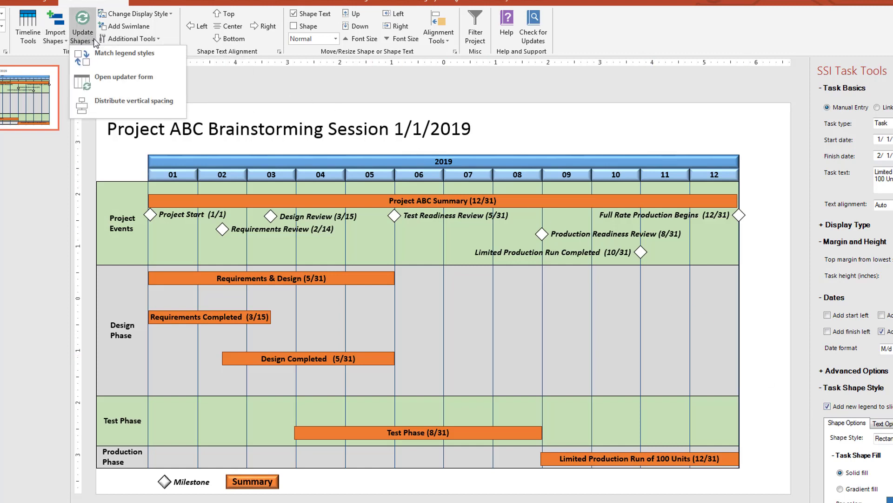
click(143, 58)
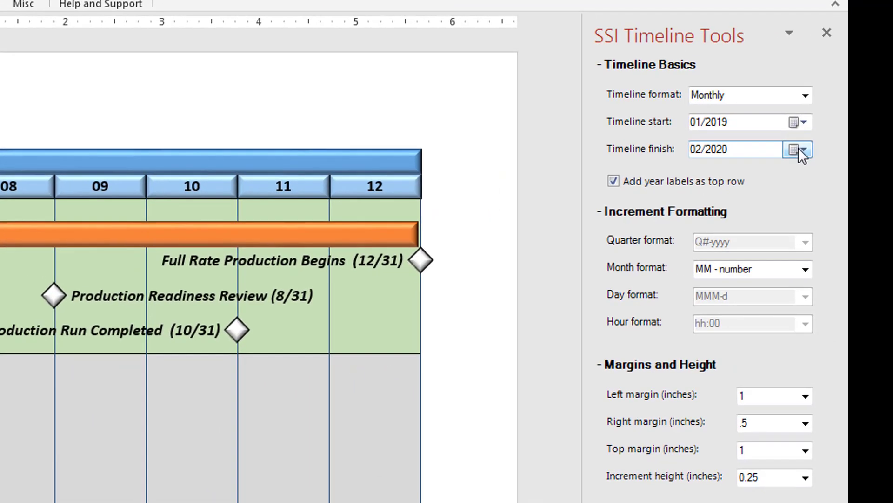
Extend the timeline finish to 02/2020 and update the existing task shapes to the edited timeline.
click(799, 149)
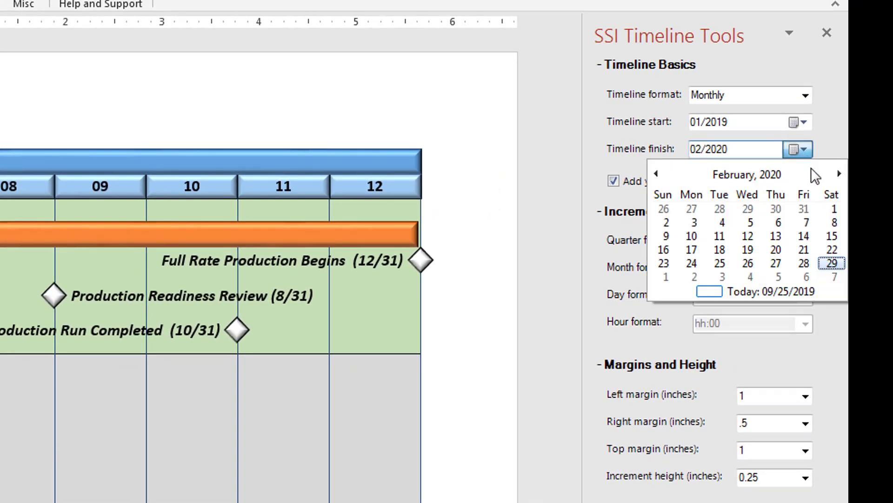
click(833, 263)
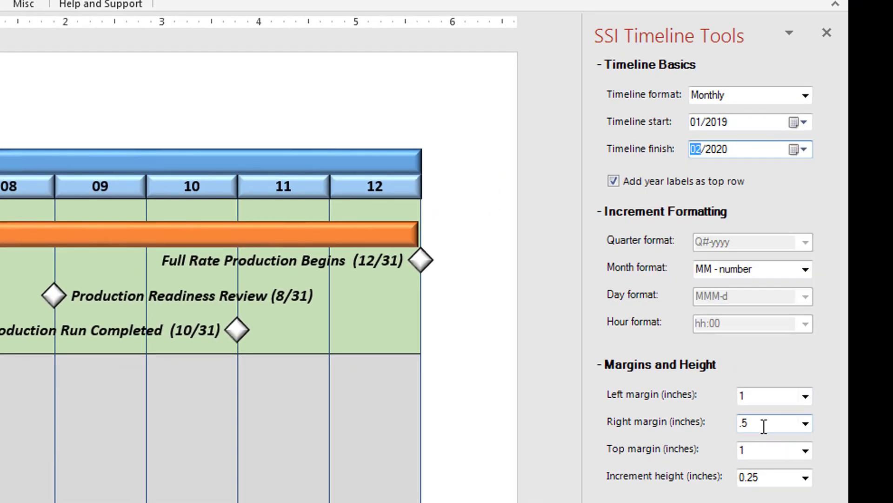
click(764, 426)
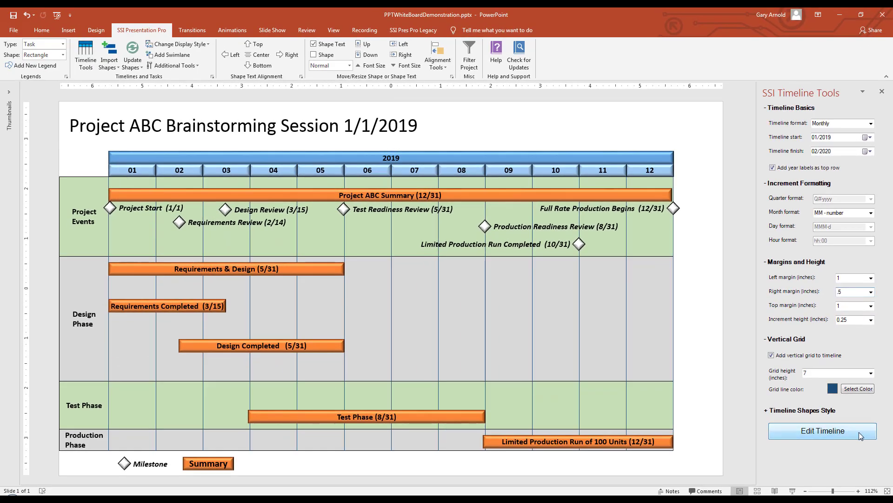
click(859, 431)
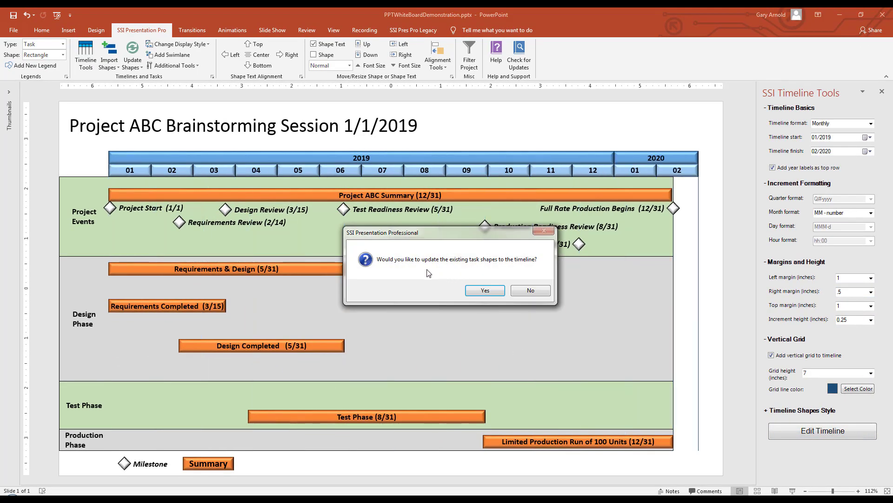
click(476, 287)
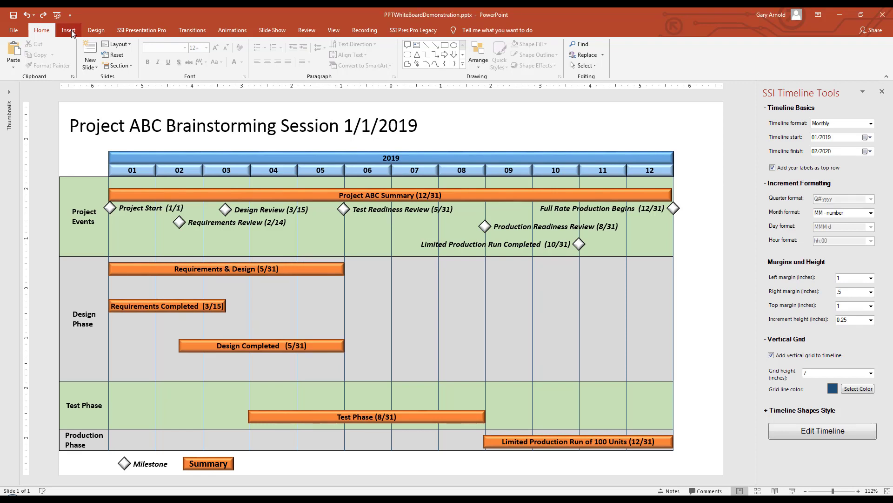
Insert a rectangular speech bubble callout under month 09 in the Design Phase swimlane and paste the text SSI Presentation Professional into it.
click(70, 31)
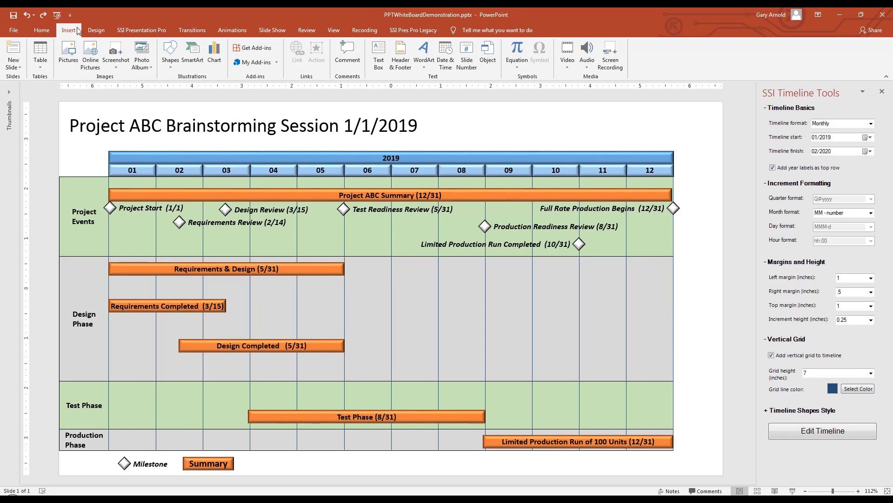
click(168, 69)
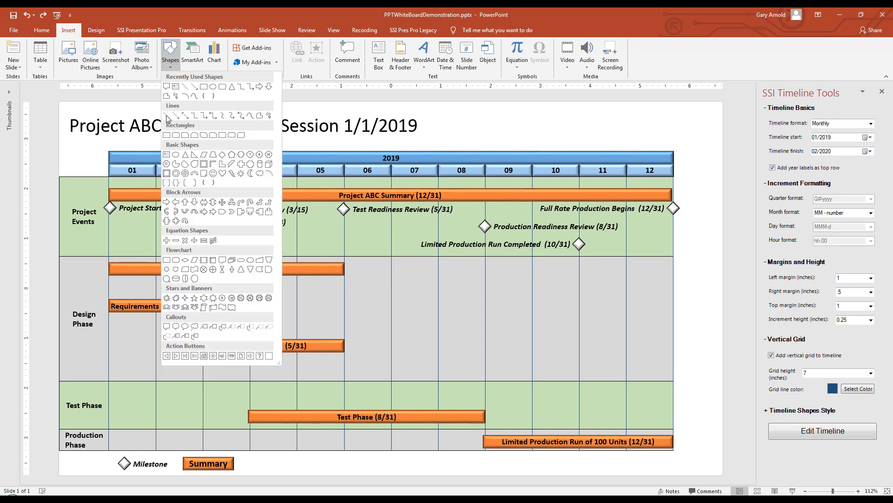
click(167, 327)
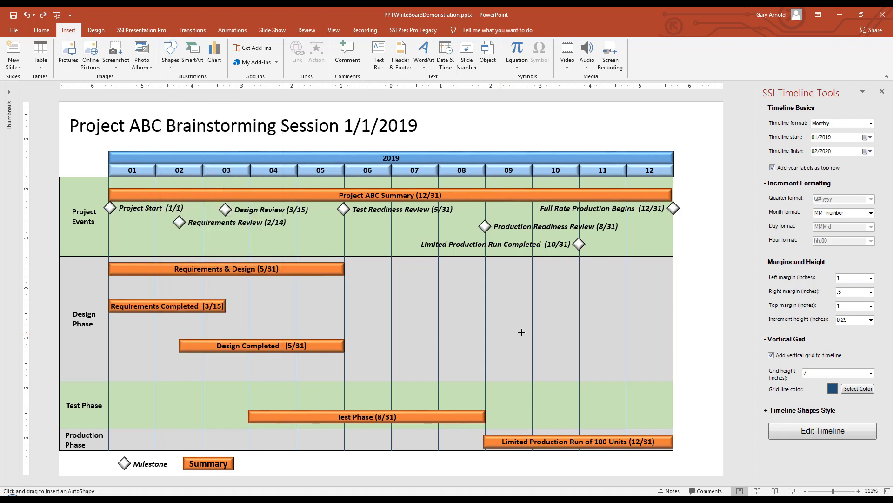
click(489, 284)
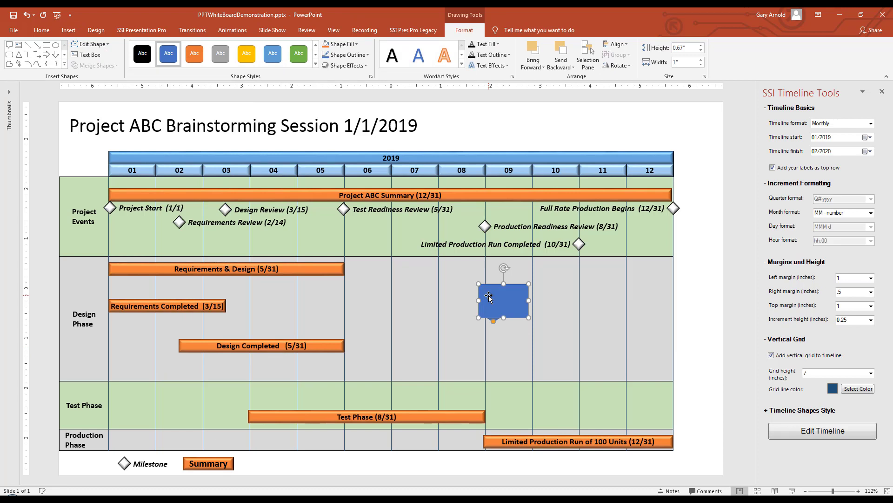
text(SSI Presentation Professional)
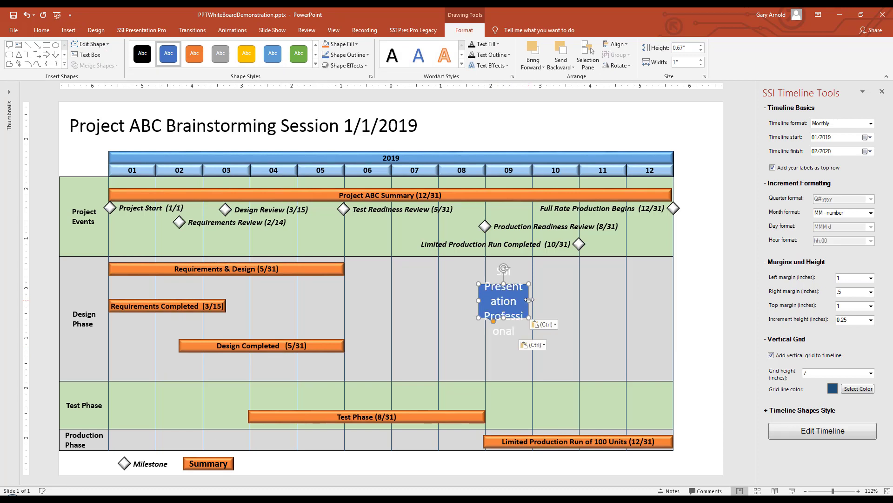
Widen the callout to about 3.5 inches so its text fits on one line, and stretch its pointer over to the month 06 column.
drag(529, 300, 653, 300)
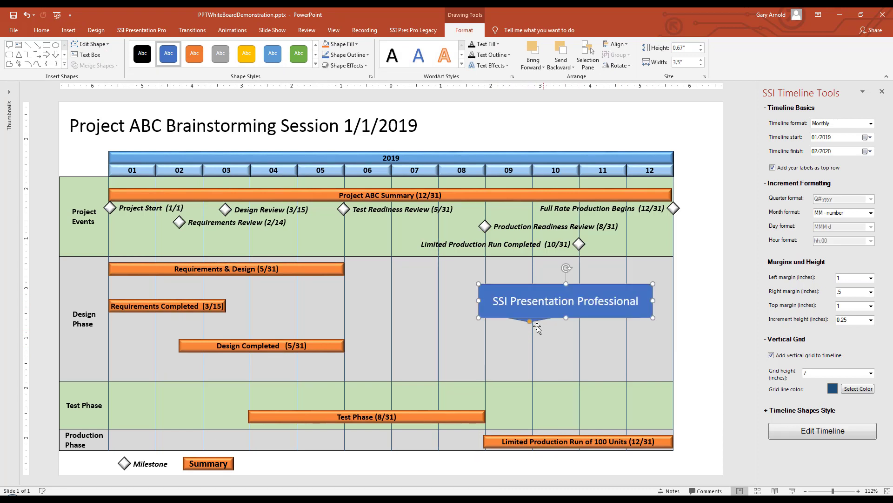
drag(530, 321, 375, 318)
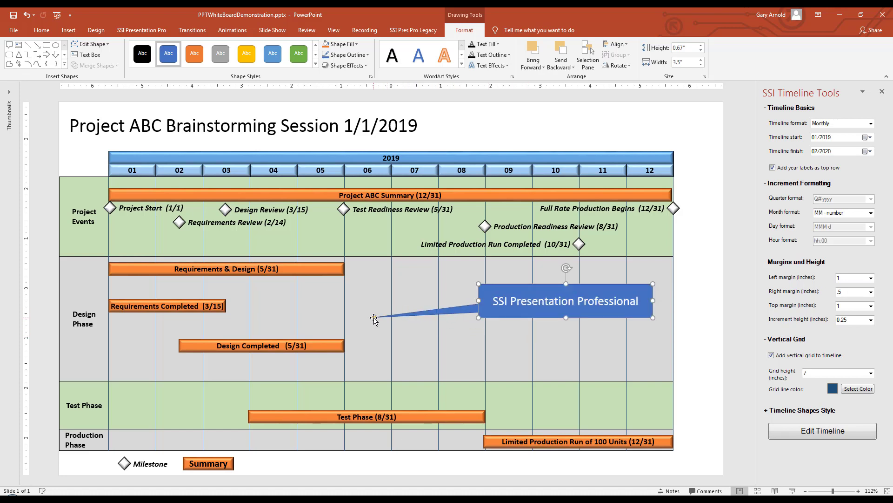